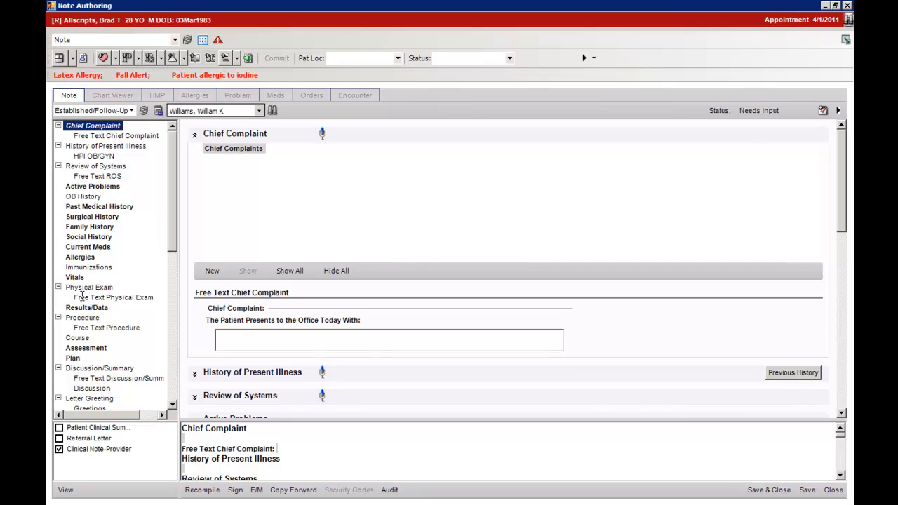
Mark Urinary Tract Infection 599.0 as assessed in the note's Assessment section.
left_click(94, 348)
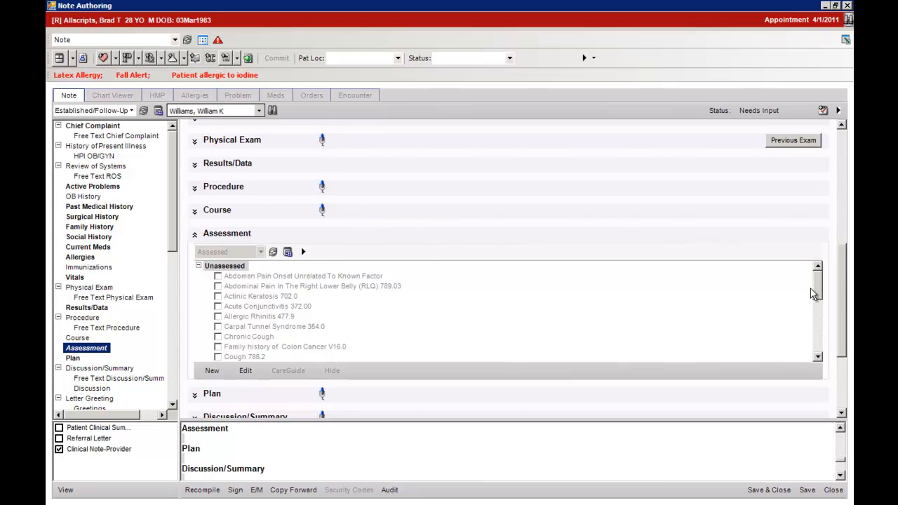
left_click_drag(818, 286, 810, 339)
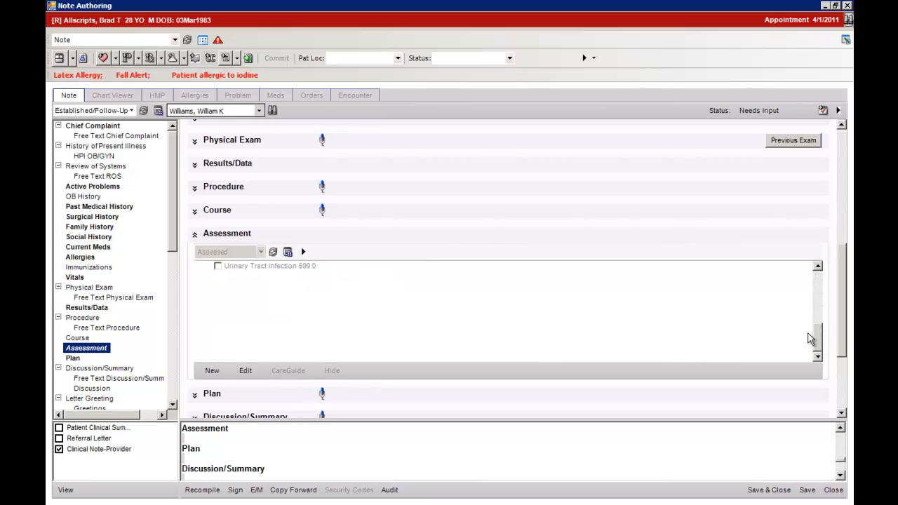
left_click(217, 267)
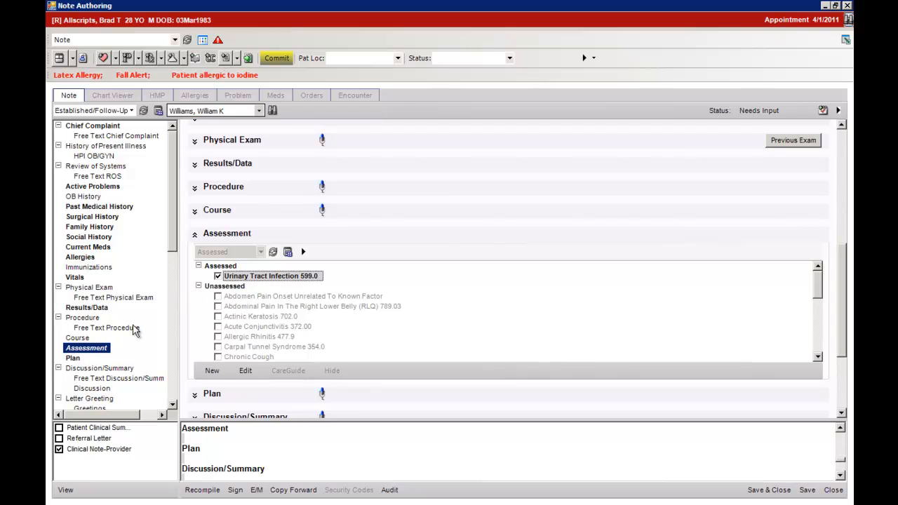
Start a new Plan order by searching the favorite medications for "cip" and selecting Cipro 250 MG Oral Tablet.
left_click(72, 359)
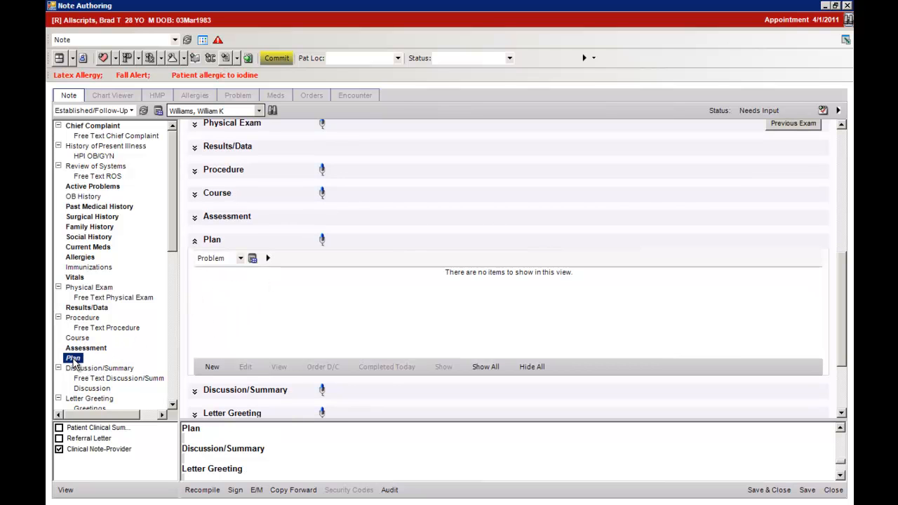
left_click(214, 369)
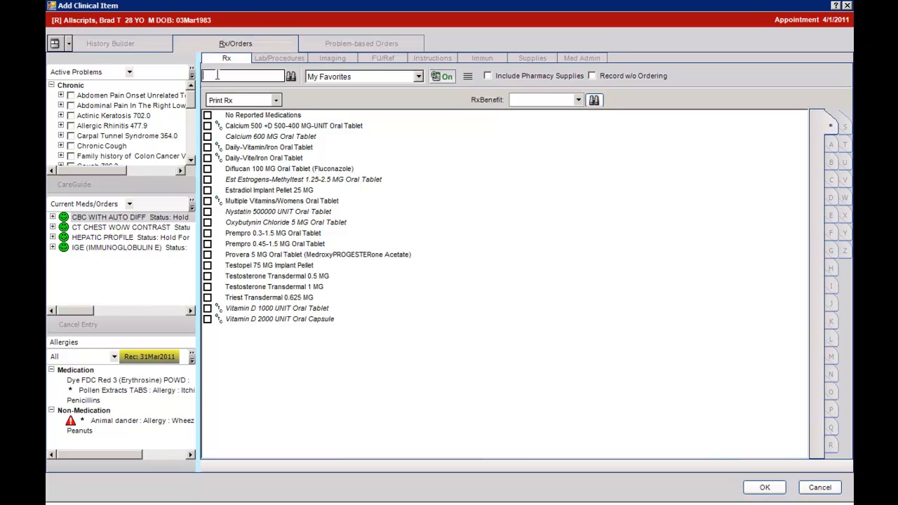
type("cip")
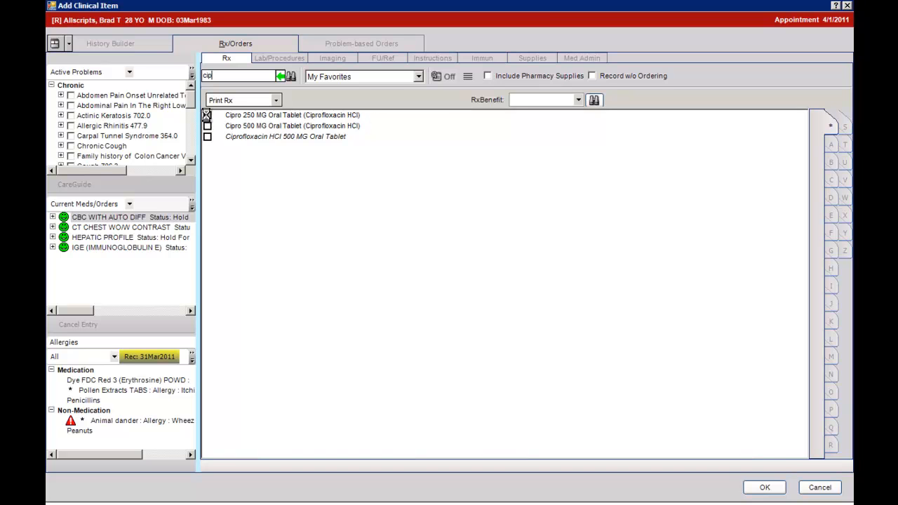
left_click(208, 116)
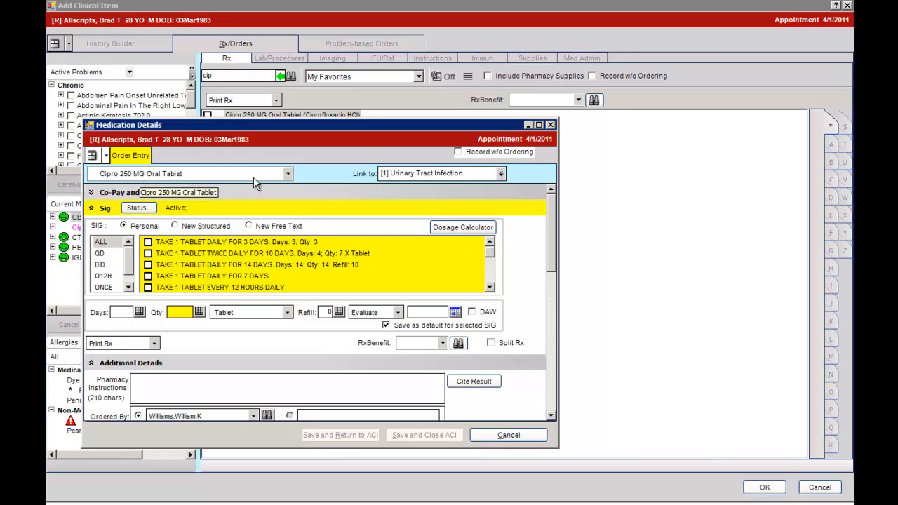
Review the problems available for linking to the order, and the personal sigs filtered by QD and BID.
left_click(500, 173)
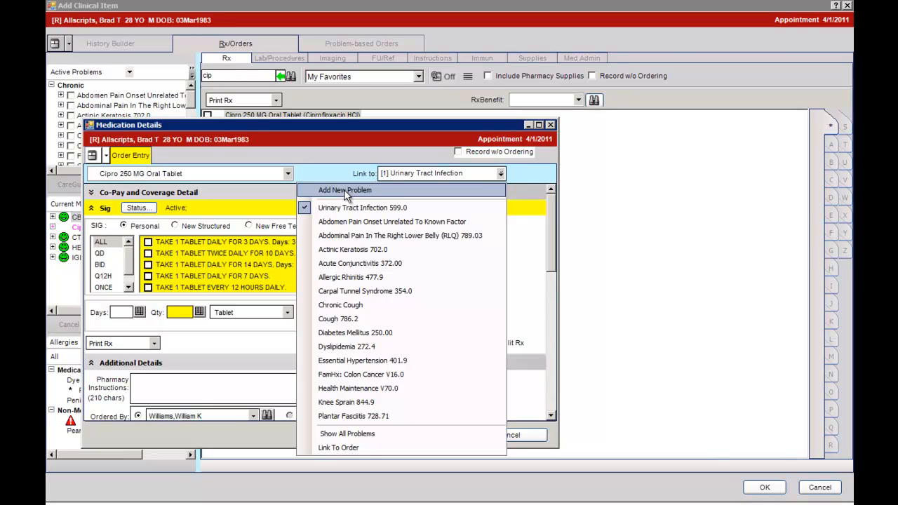
left_click(319, 181)
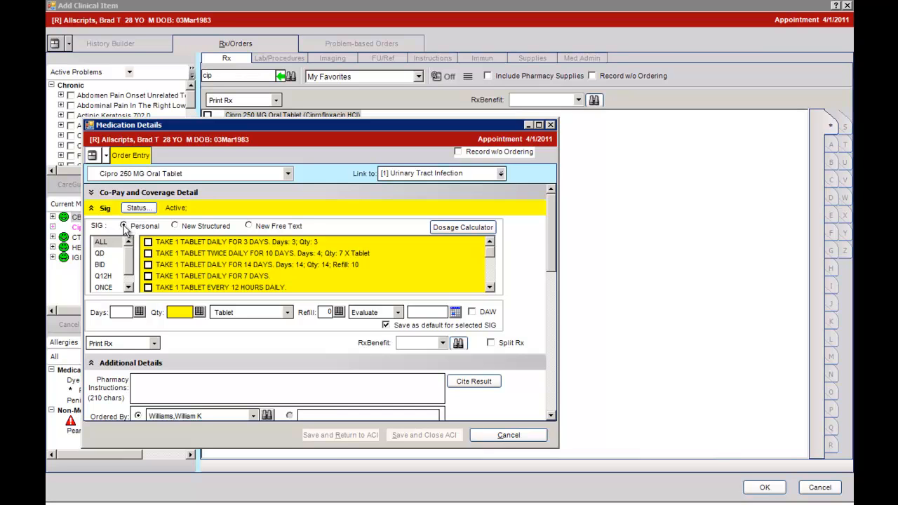
left_click(103, 253)
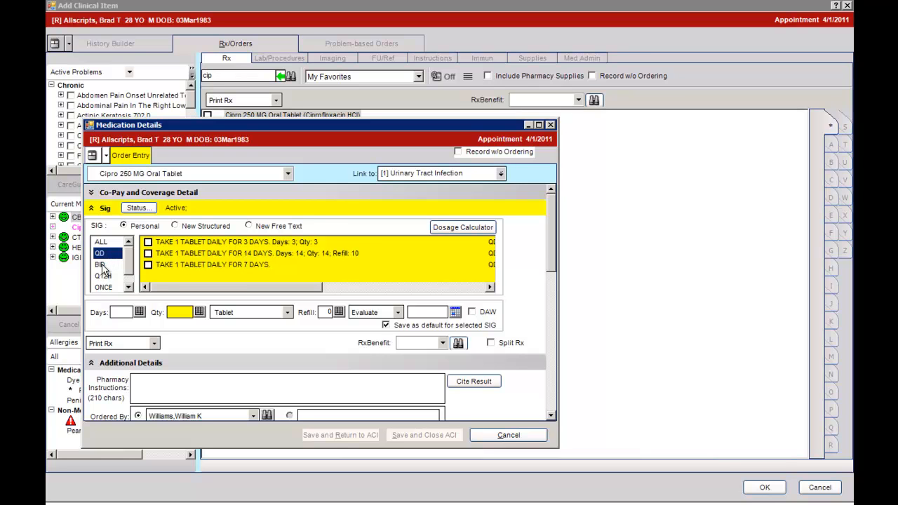
left_click(105, 265)
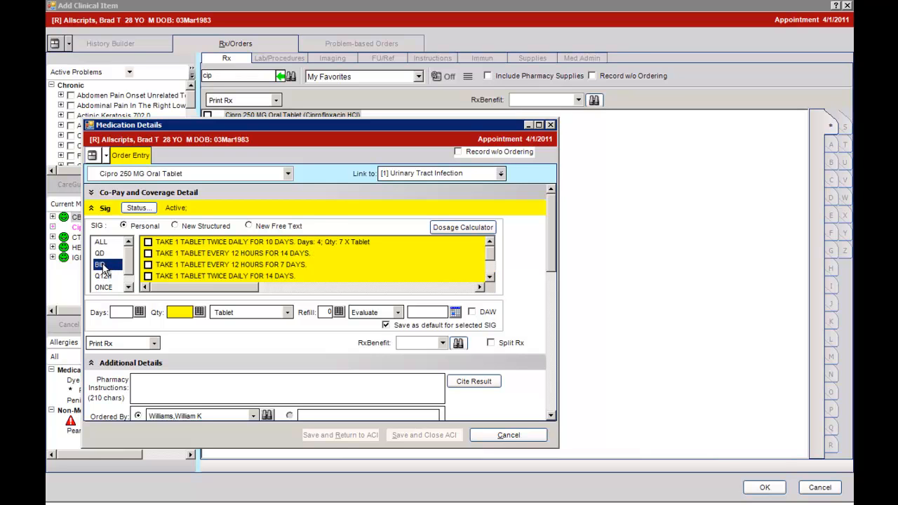
Examine the New Structured sig form, including its dose keypad and frequency choices, and the New Free Text sig form.
left_click(176, 226)
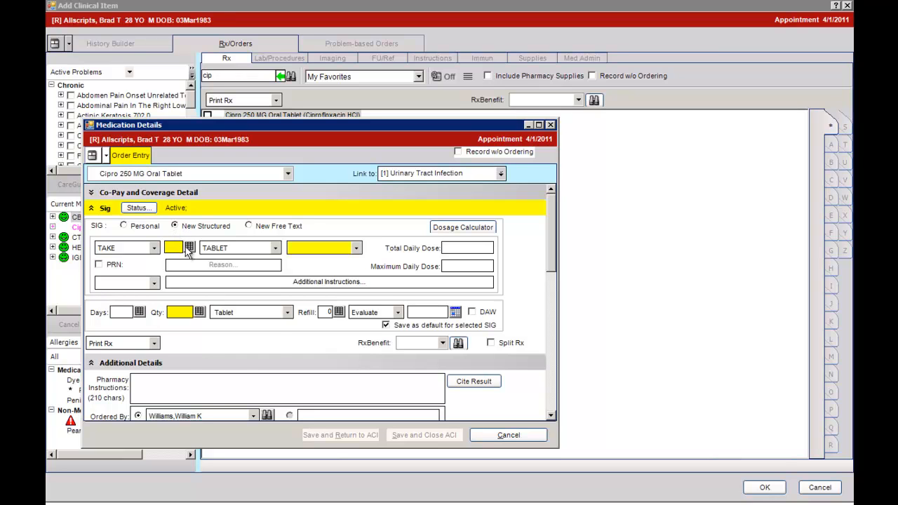
left_click(189, 247)
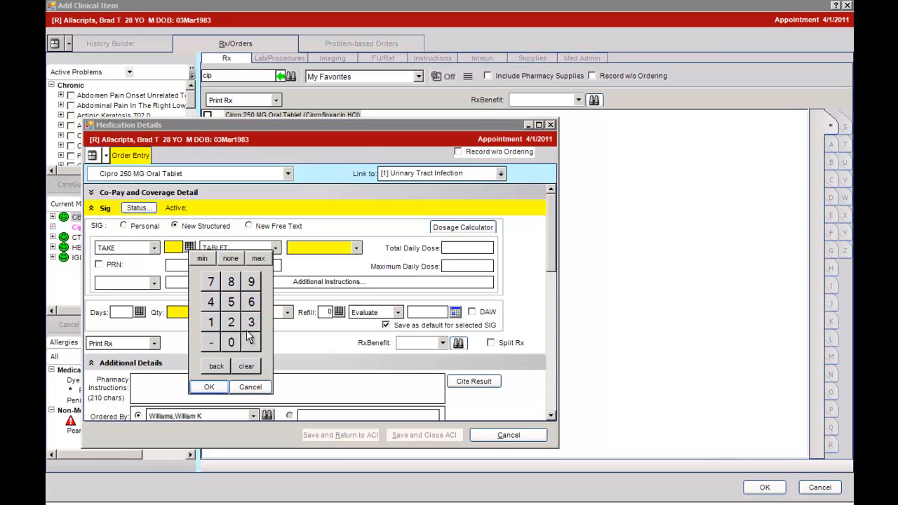
left_click(250, 386)
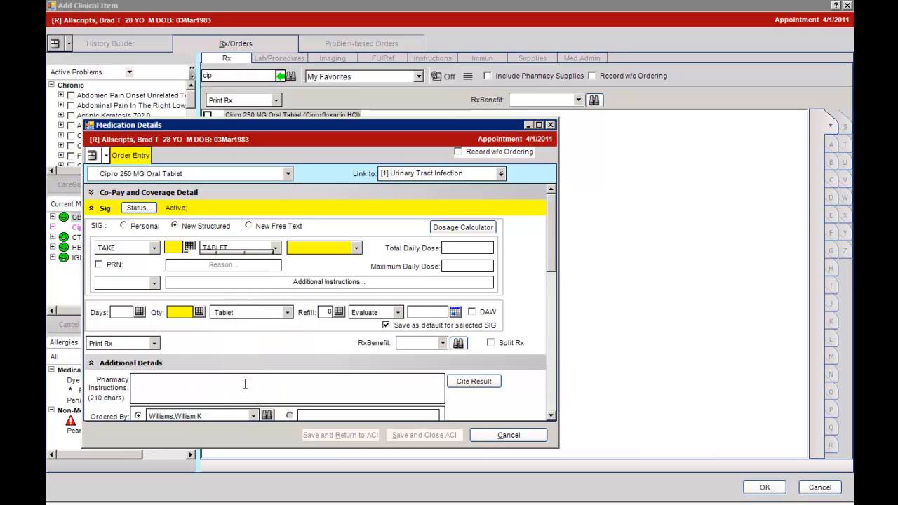
left_click(357, 248)
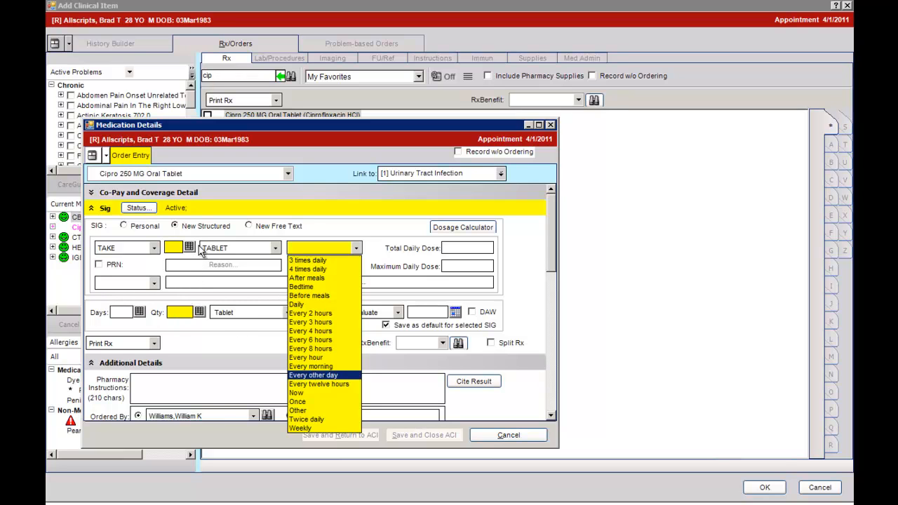
left_click(261, 205)
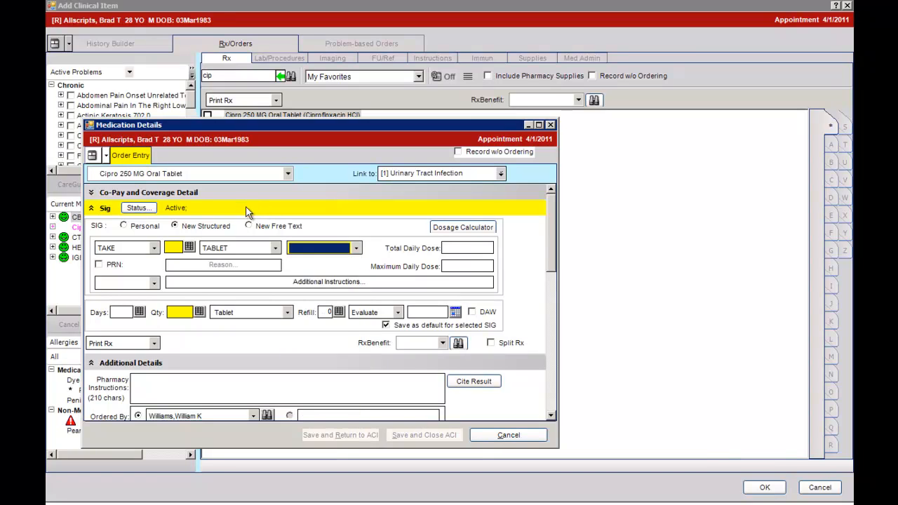
left_click(249, 225)
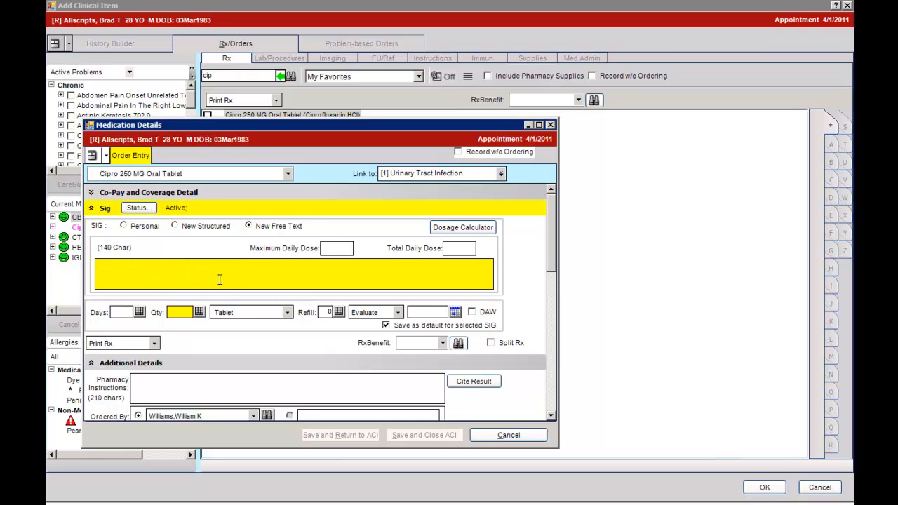
Choose the personal sig "TAKE 1 TABLET EVERY 12 HOURS FOR 14 DAYS" and set the quantity to 14.
left_click(123, 226)
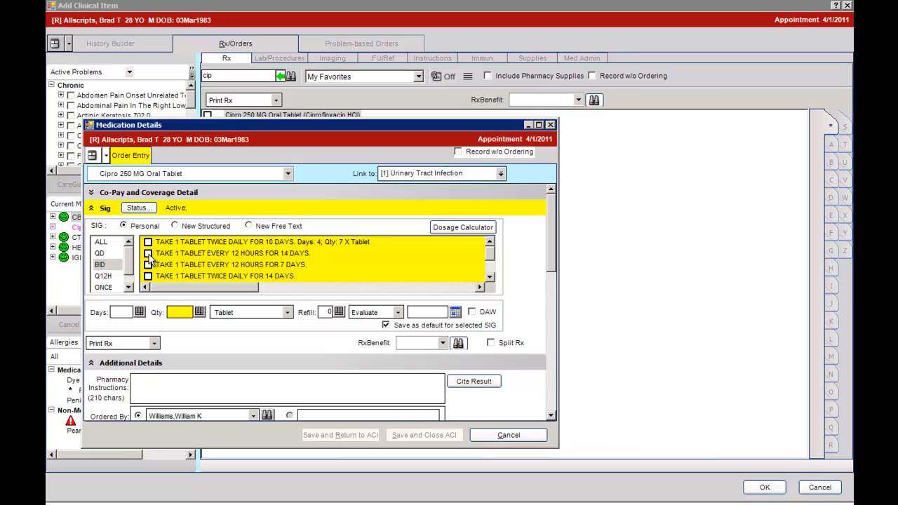
left_click(148, 254)
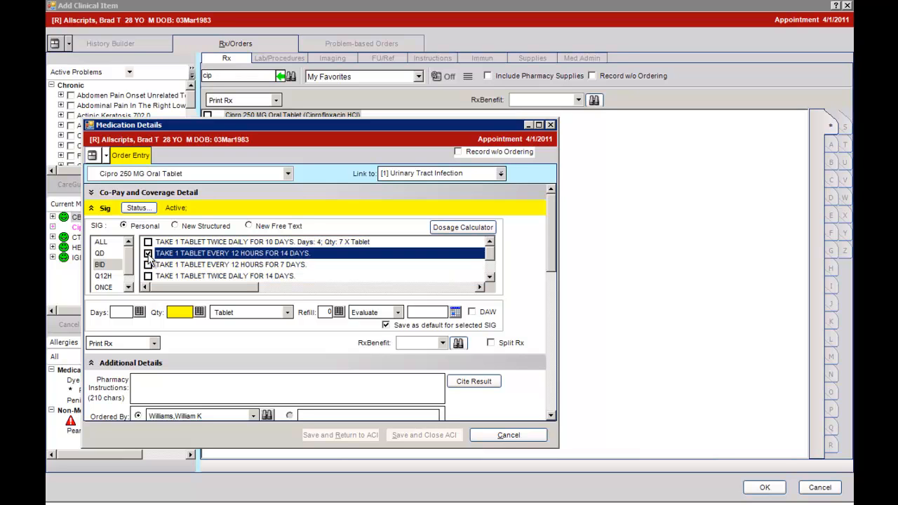
left_click(199, 312)
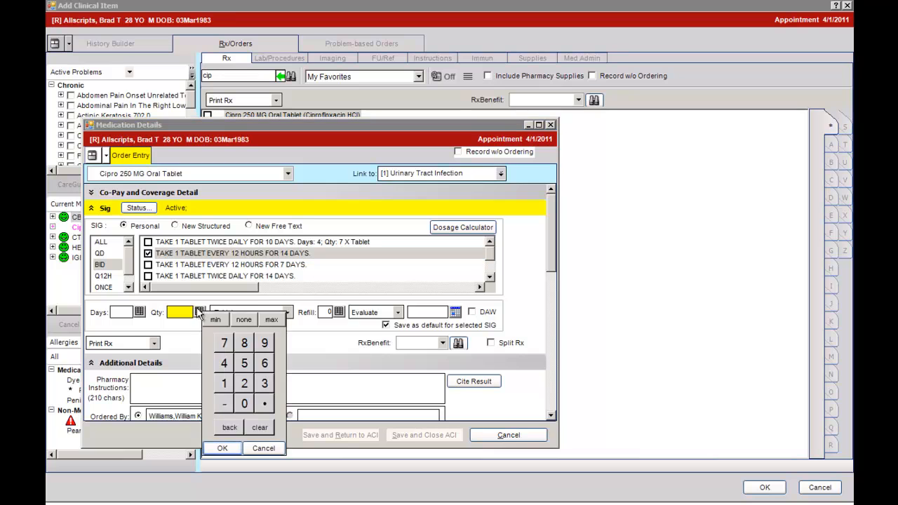
left_click(225, 383)
left_click(224, 362)
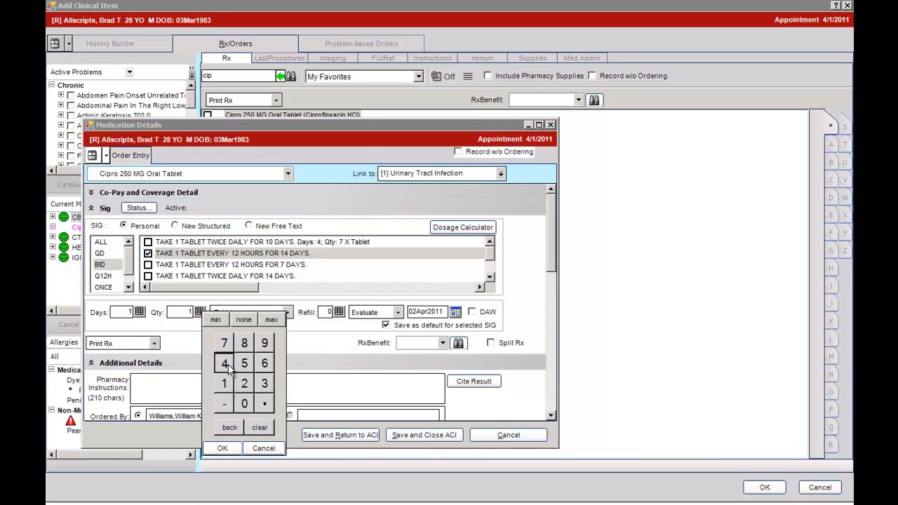
left_click(222, 449)
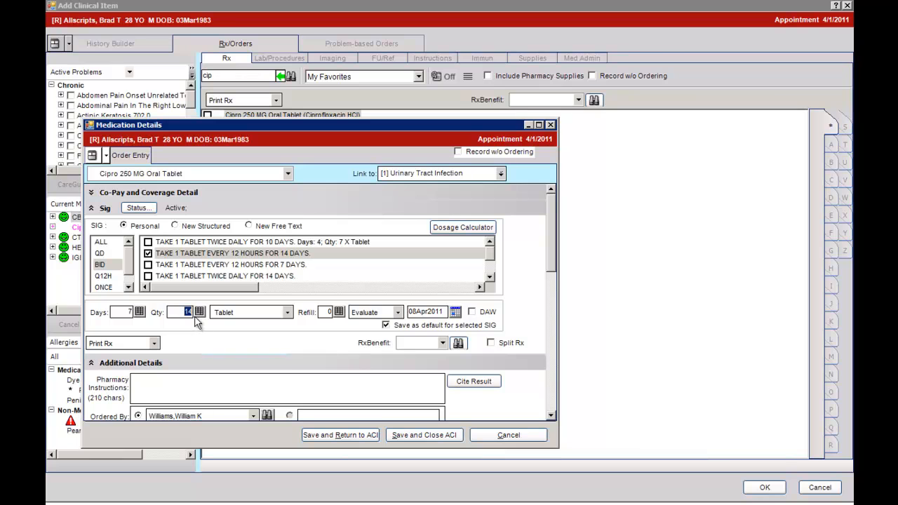
Change the prescription's Evaluate action to Complete and its delivery method to Send To Retail.
left_click(397, 313)
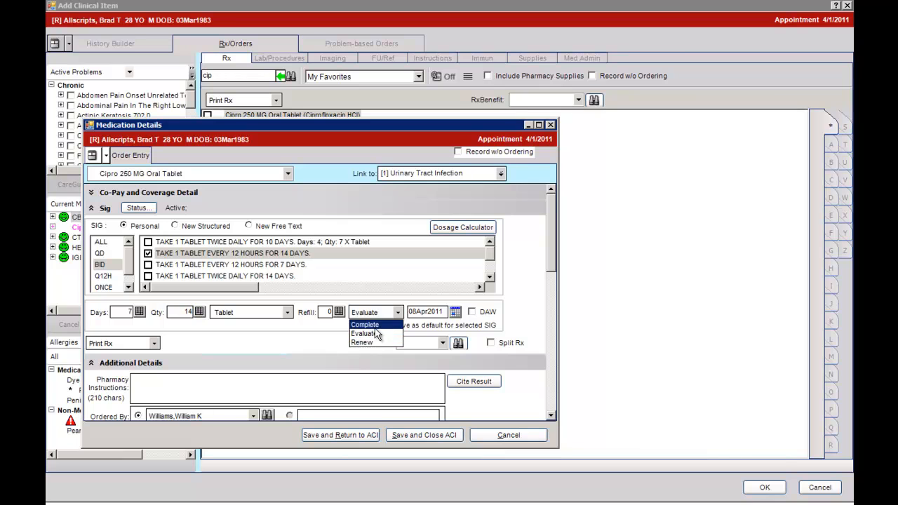
left_click(376, 326)
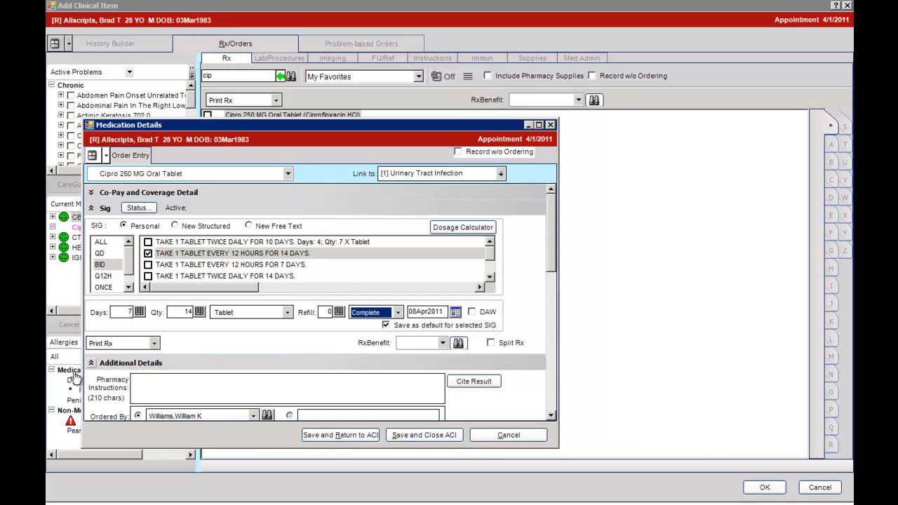
left_click(155, 343)
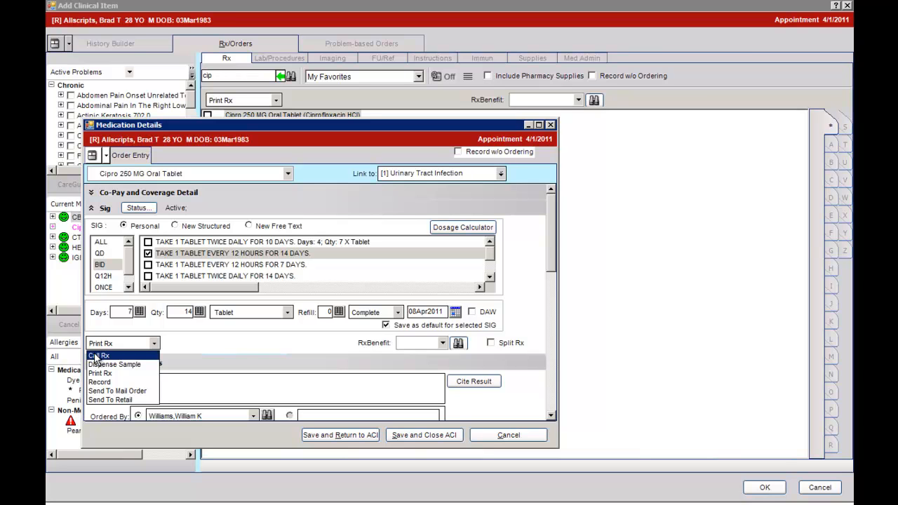
left_click(106, 399)
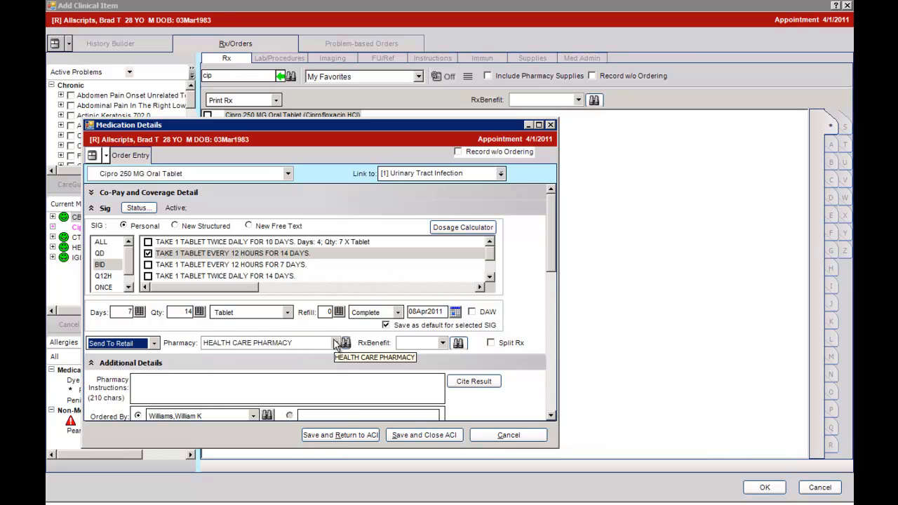
Search the retail pharmacies by name "sup" and city "jac", and assign SUPER D EXPRESS RX to the prescription.
left_click(336, 343)
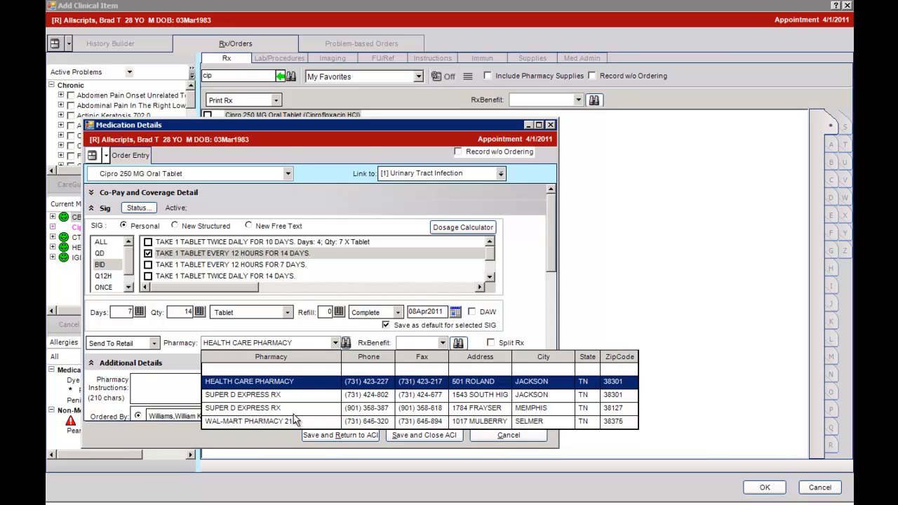
left_click(345, 344)
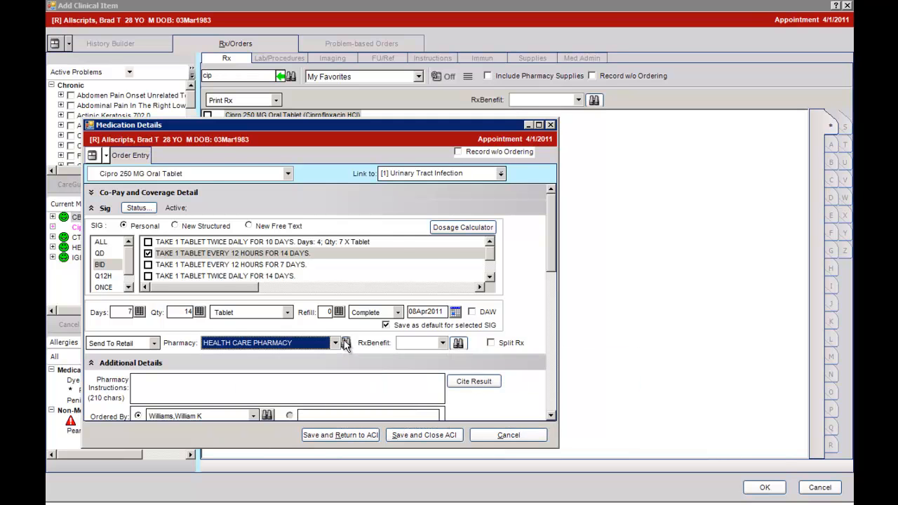
left_click(344, 343)
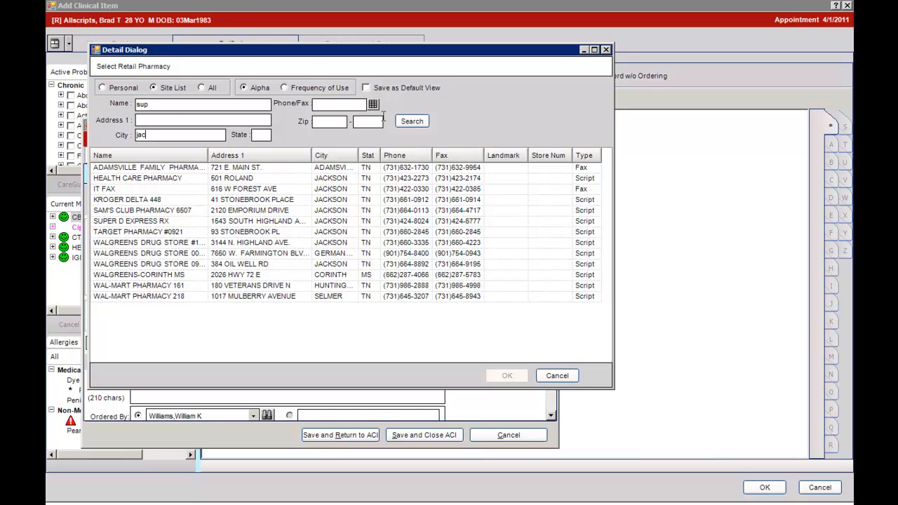
left_click(413, 119)
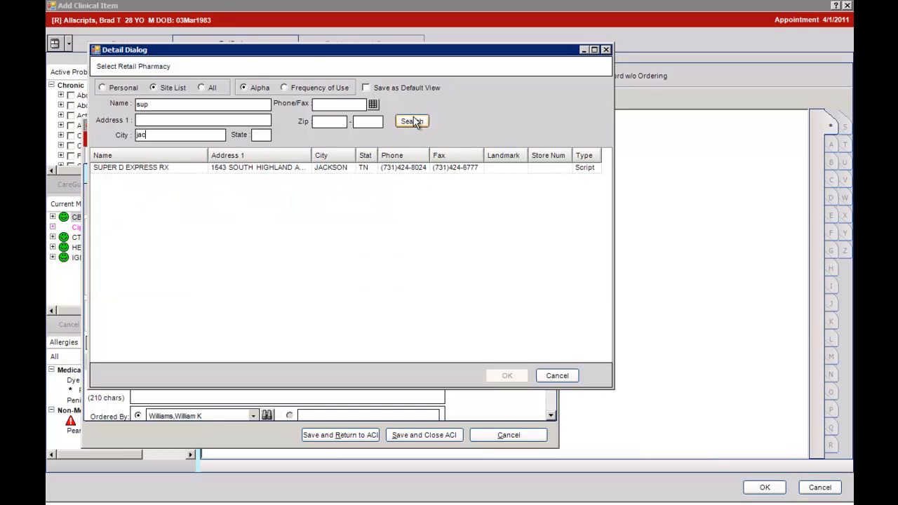
left_click(294, 168)
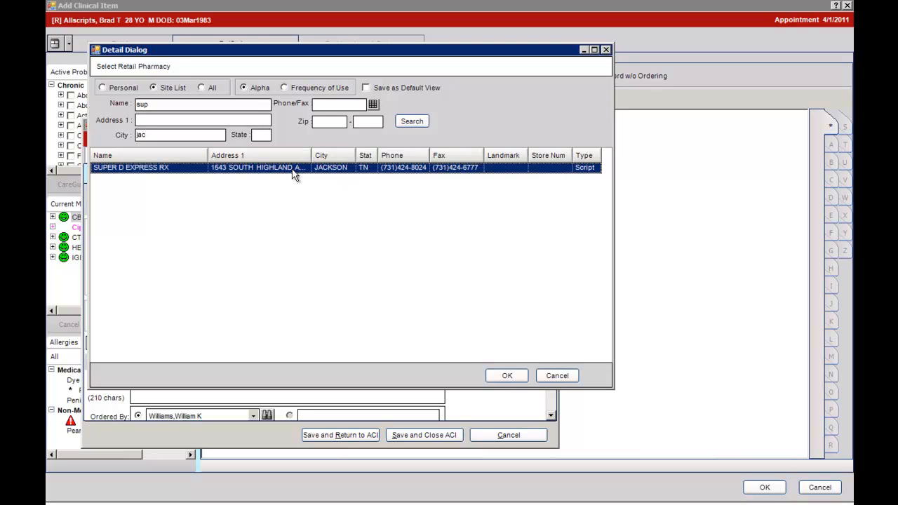
left_click(503, 375)
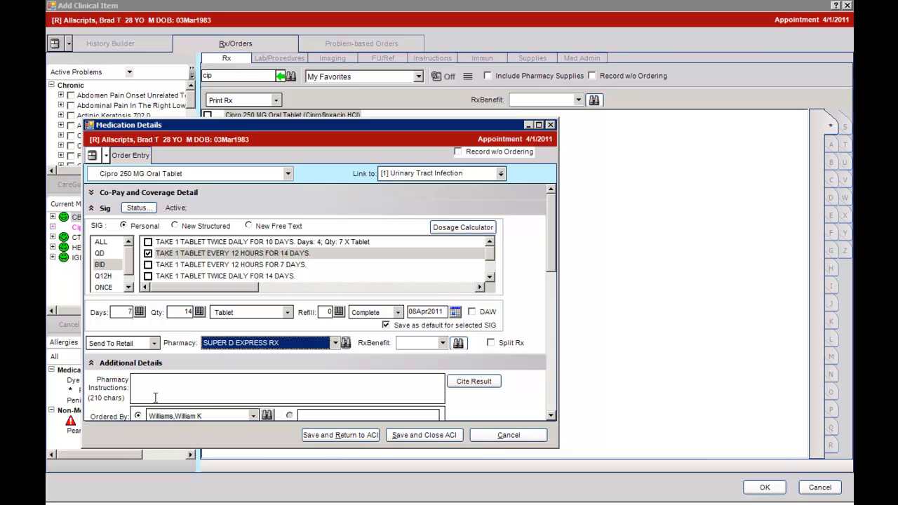
Save and close the medication order, giving "Low risk; appropriate warnings given to patient" as the reason for continuing despite the drug-drug interaction.
left_click(154, 390)
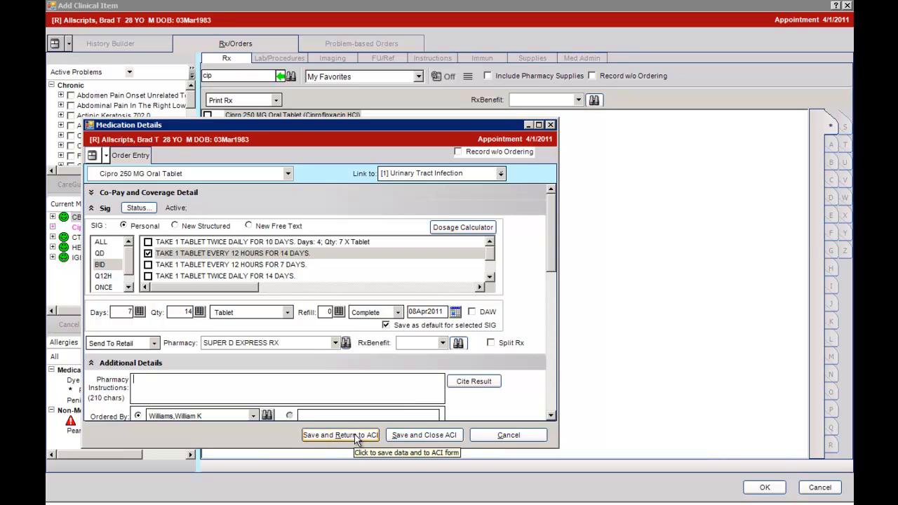
left_click(404, 438)
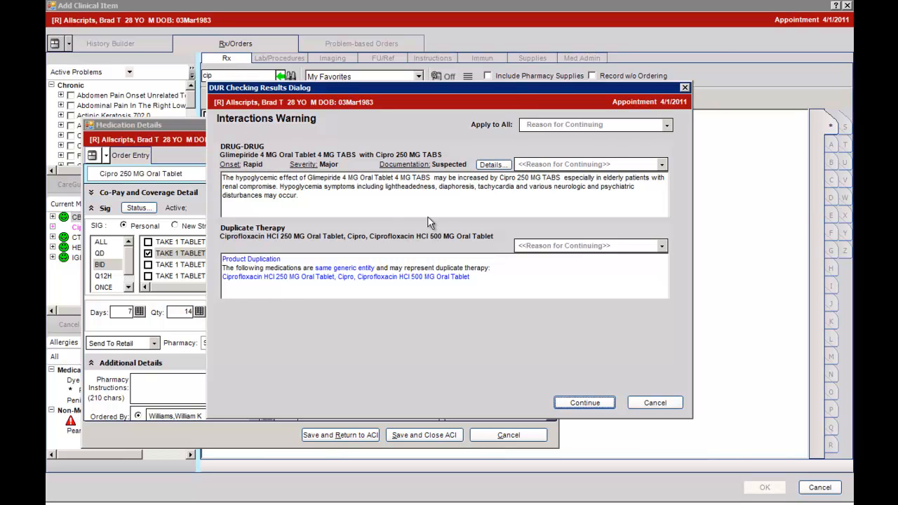
left_click(662, 165)
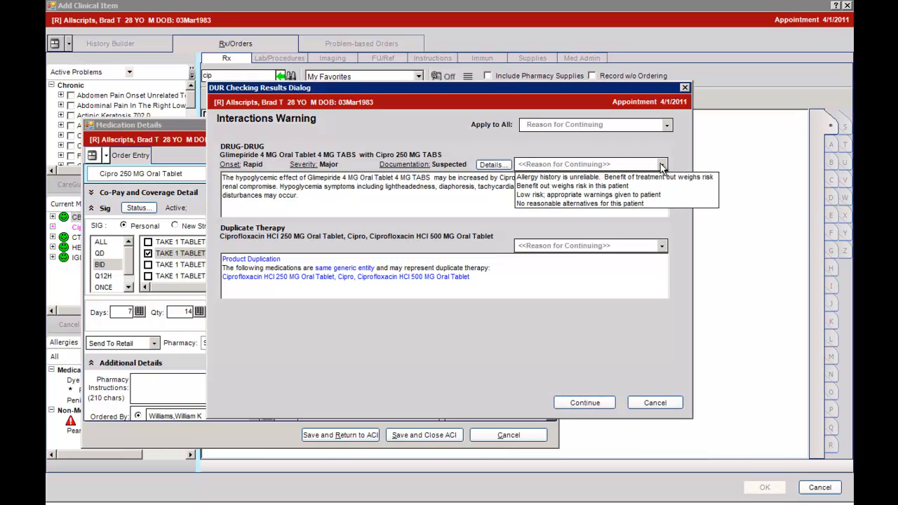
left_click(560, 196)
left_click(582, 403)
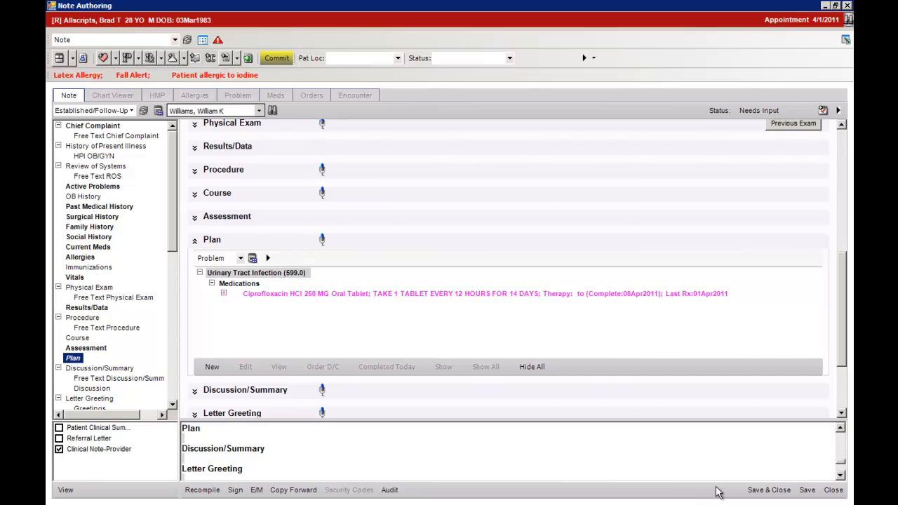
Save the note, commit the encounter's pending items, and save and continue from the Encounter Summary.
left_click(809, 492)
left_click(289, 60)
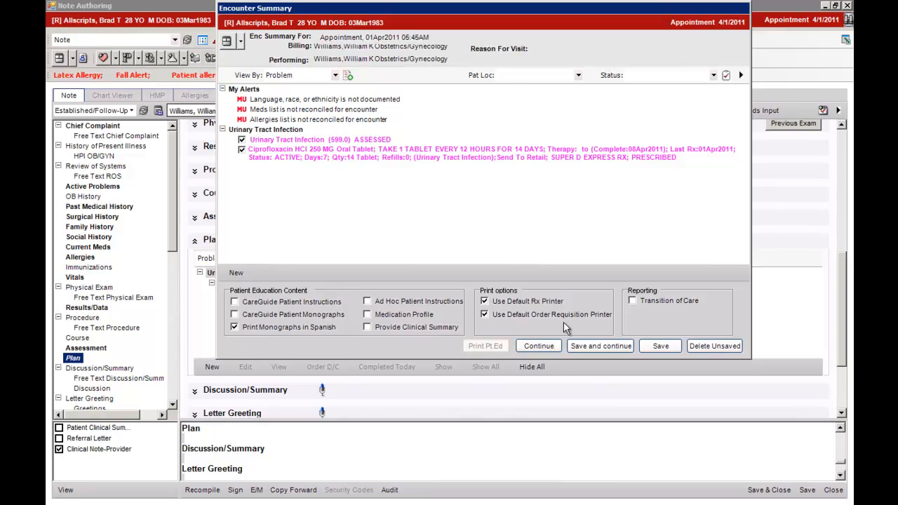
left_click(571, 344)
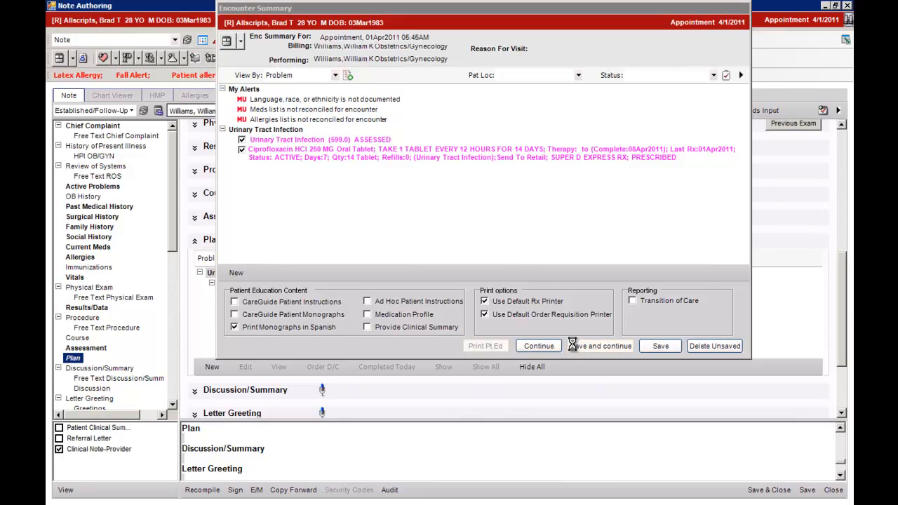